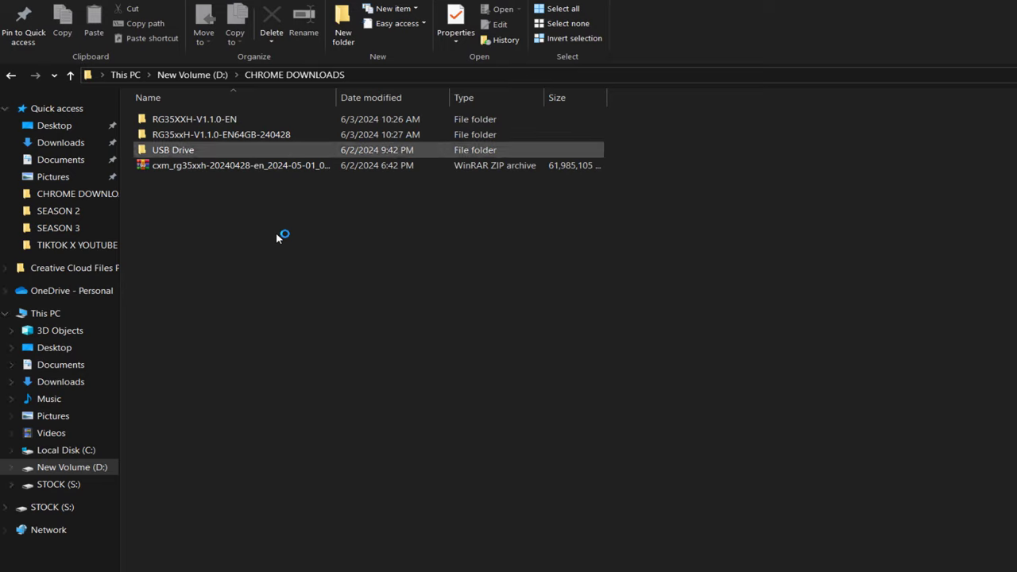
Open the USB Drive folder under CHROME DOWNLOADS to list its Roms and bios folders
left_click(191, 149)
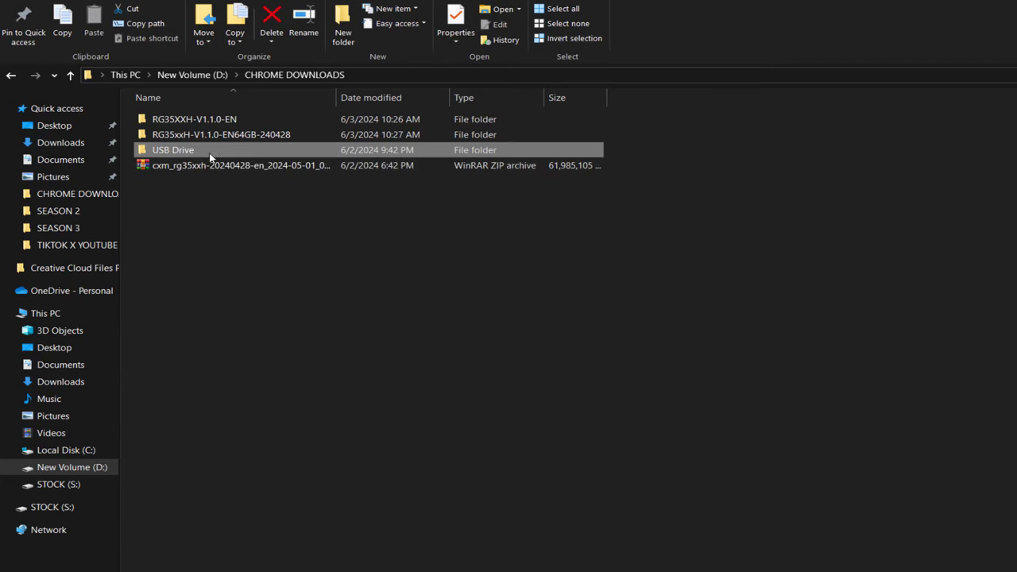
double_click(213, 152)
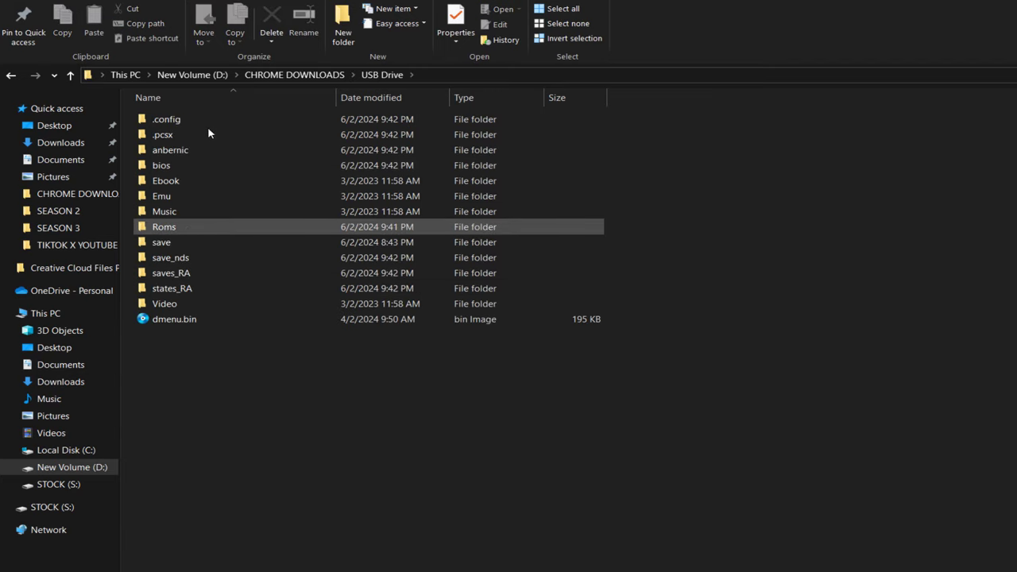
left_click(261, 75)
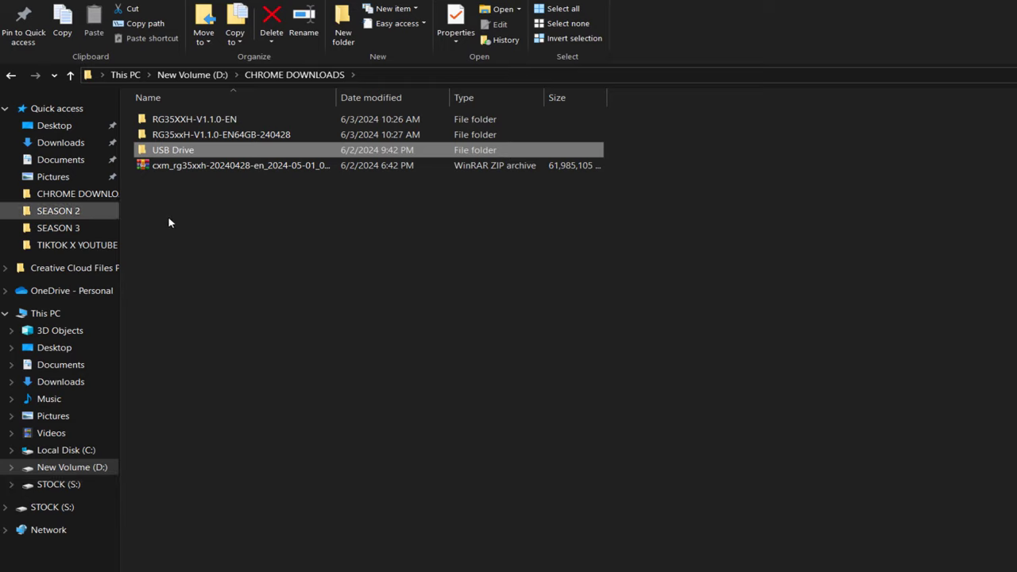
double_click(180, 151)
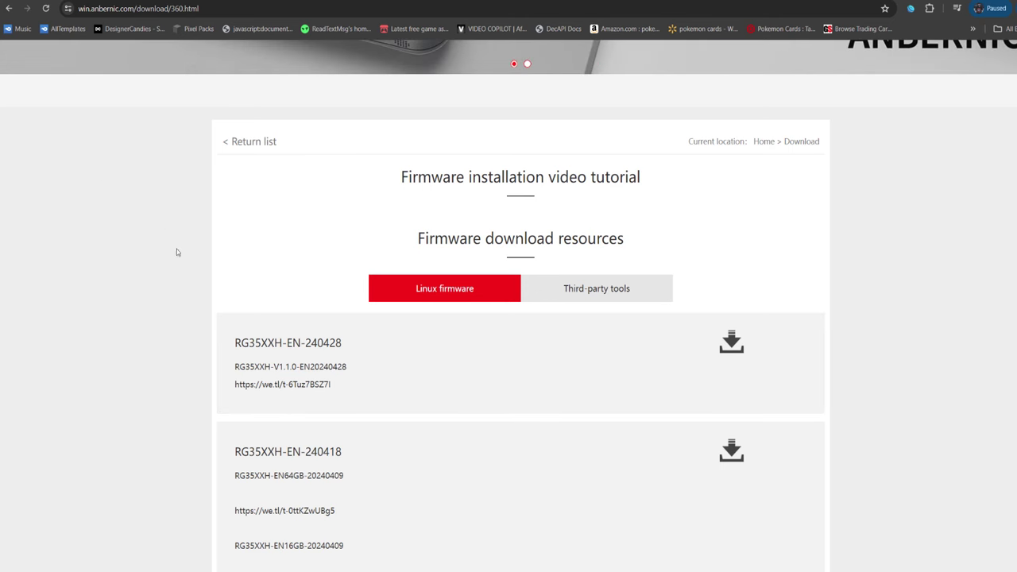
left_click_drag(336, 385, 234, 384)
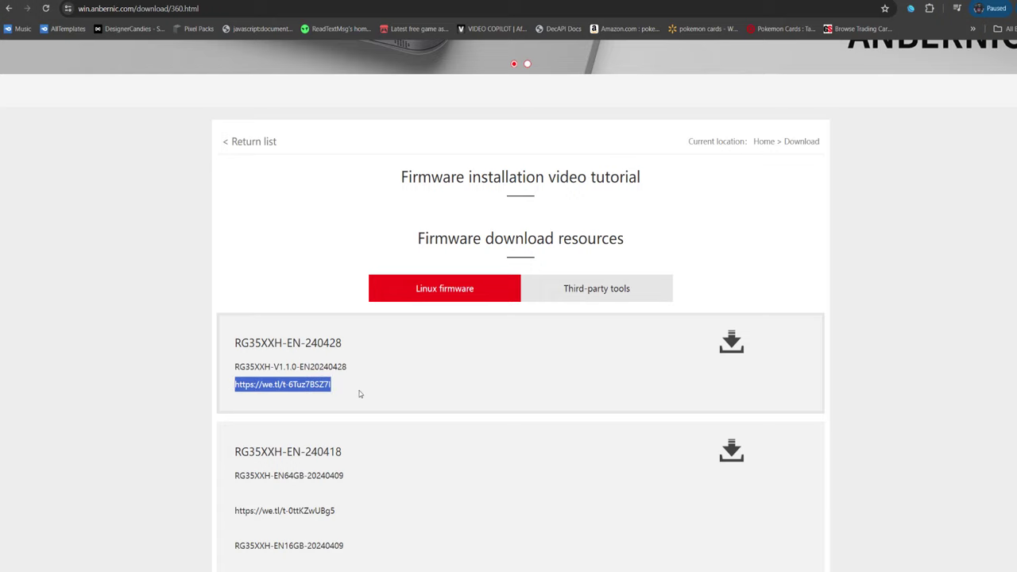
left_click_drag(350, 348, 321, 343)
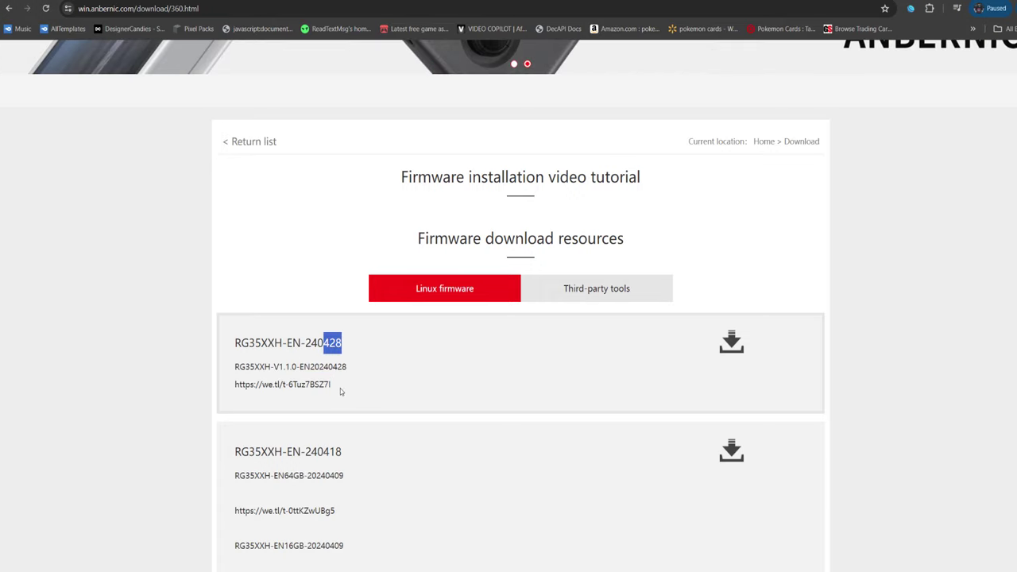
left_click_drag(340, 388, 234, 387)
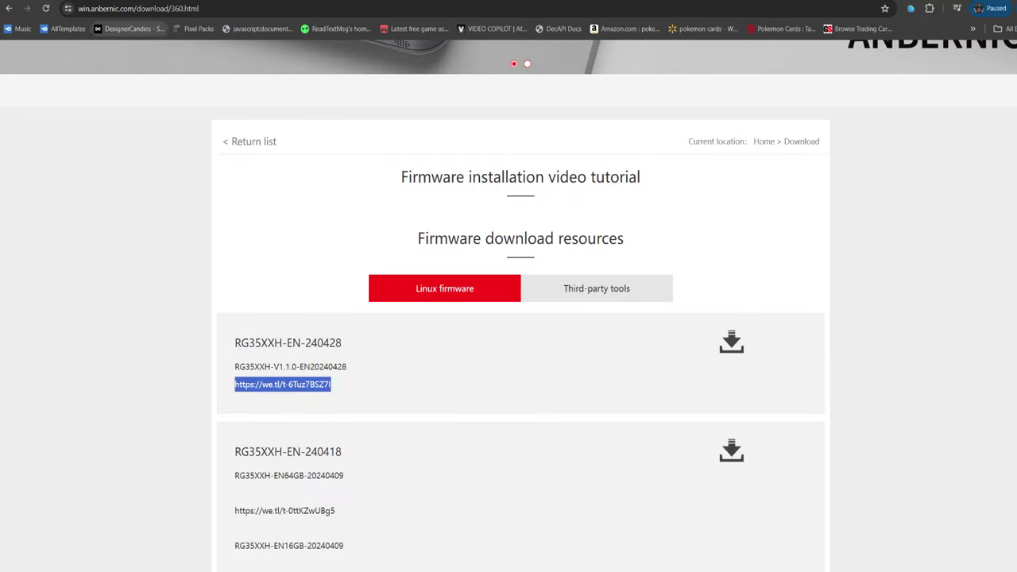
right_click(242, 385)
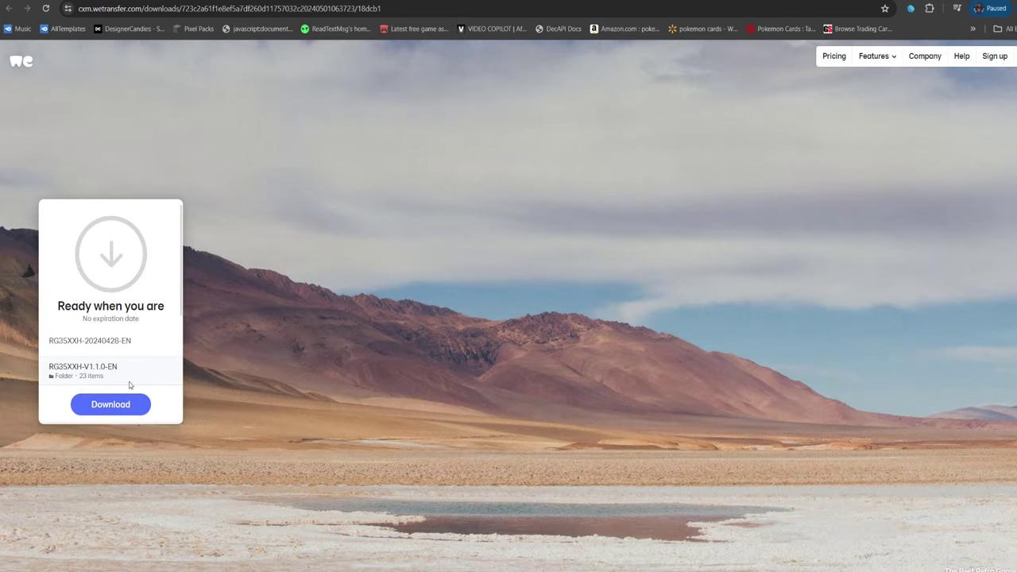
key("ctrl+w")
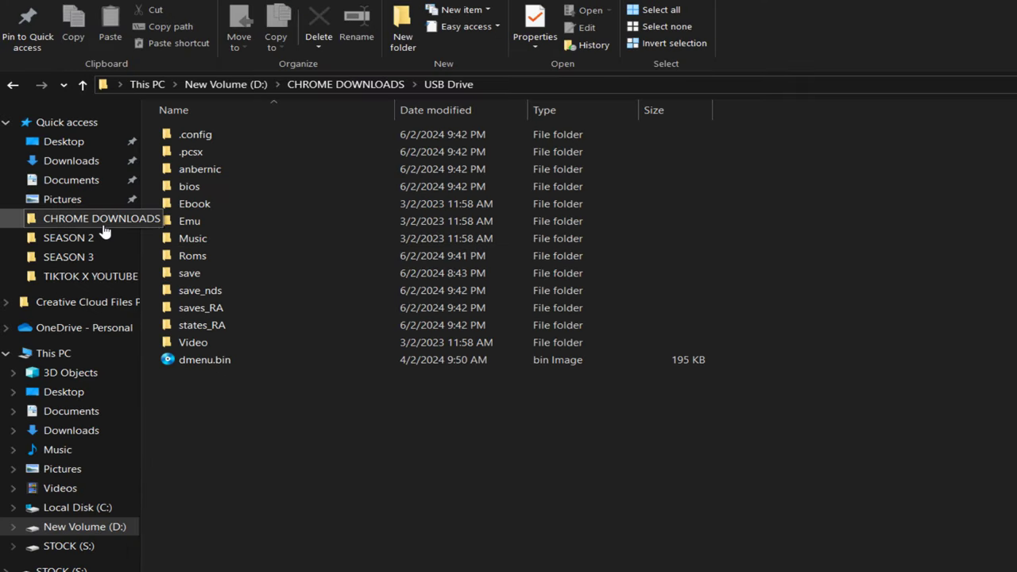
Back in CHROME DOWNLOADS, view the cxm zip in WinRAR to confirm it holds RG35XXH-V1.1.0-EN, then close it
left_click(88, 218)
left_click(239, 189)
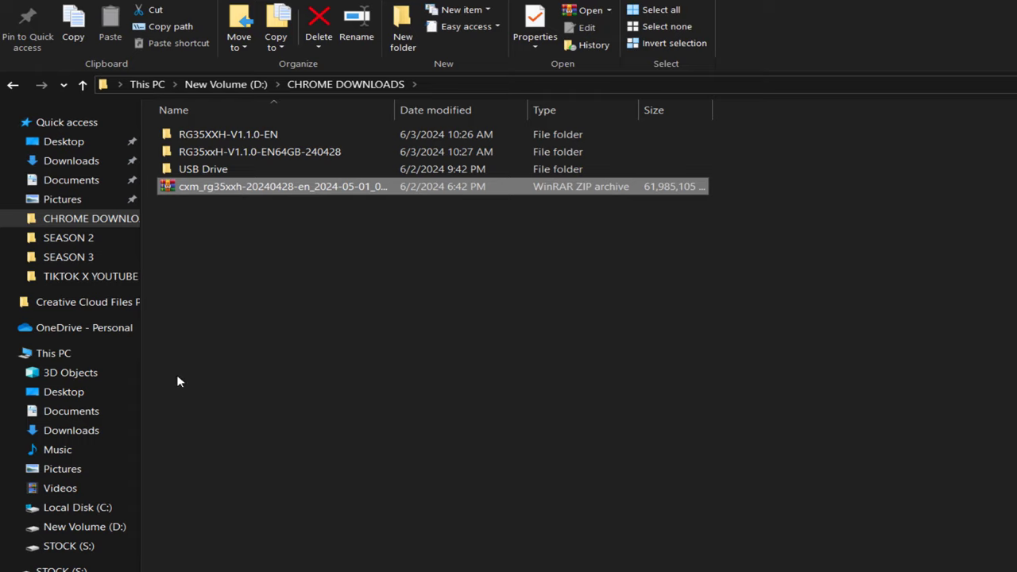
right_click(369, 188)
left_click(284, 305)
right_click(369, 187)
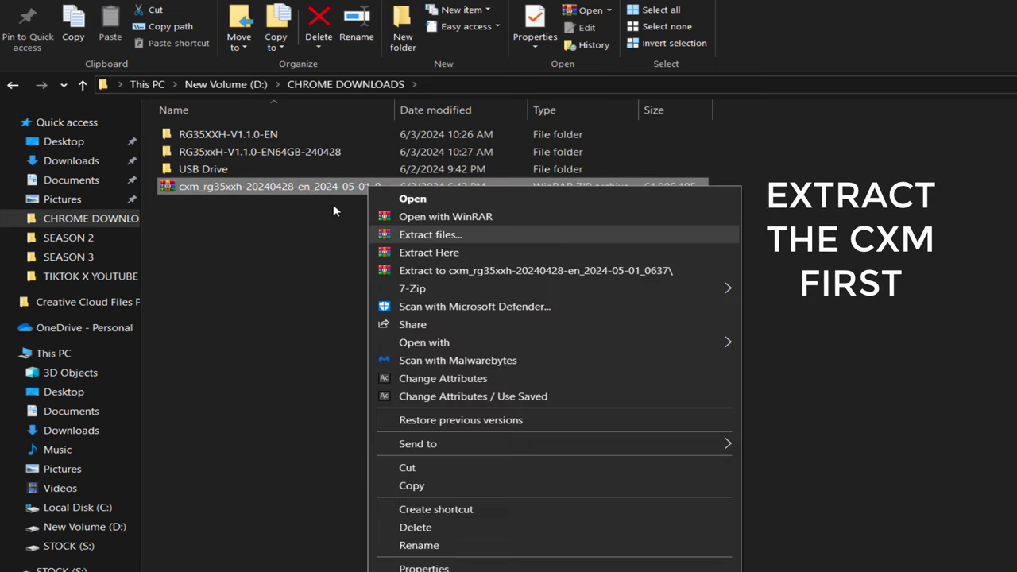
left_click(276, 150)
left_click(284, 136)
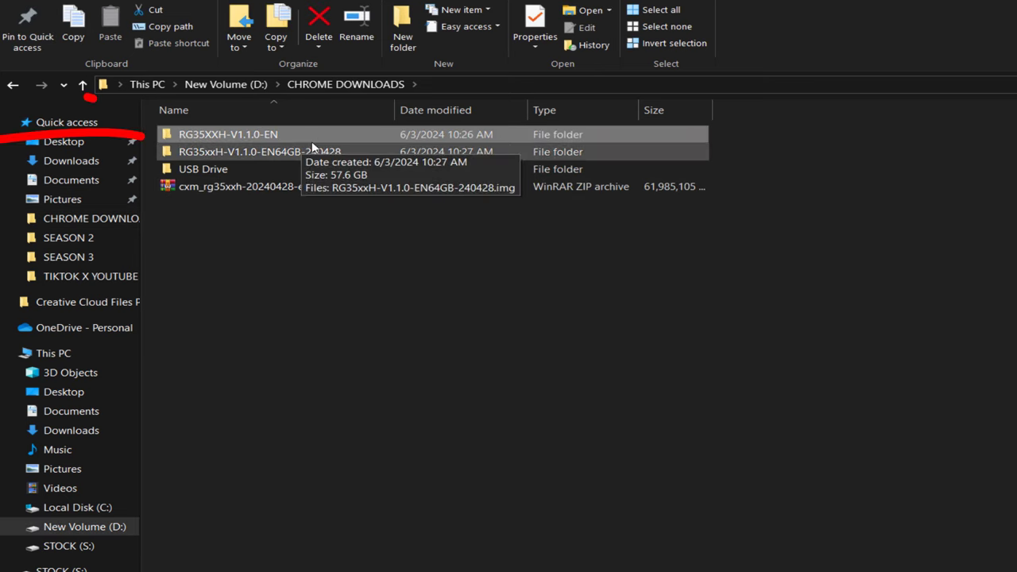
double_click(283, 189)
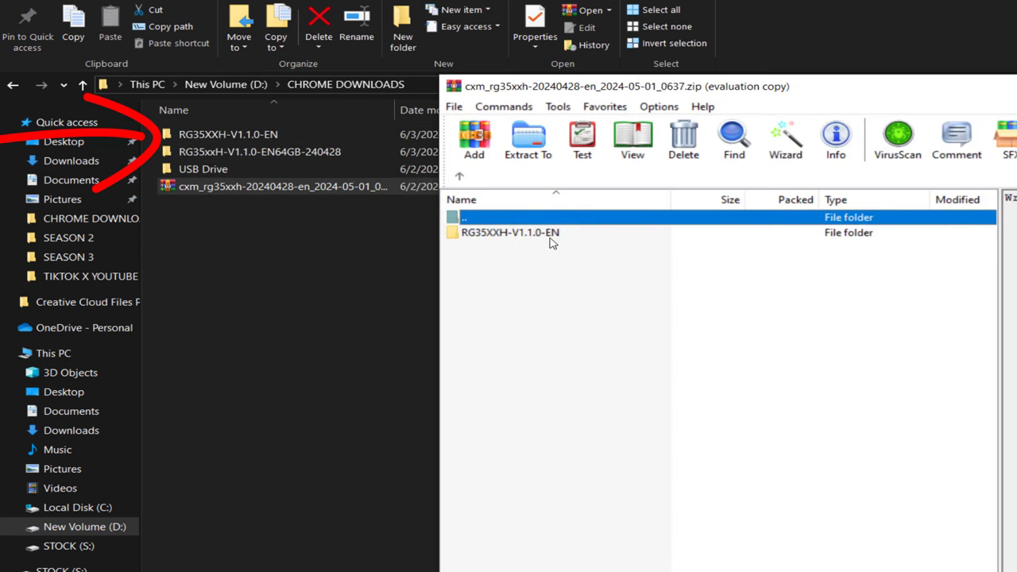
left_click(551, 237)
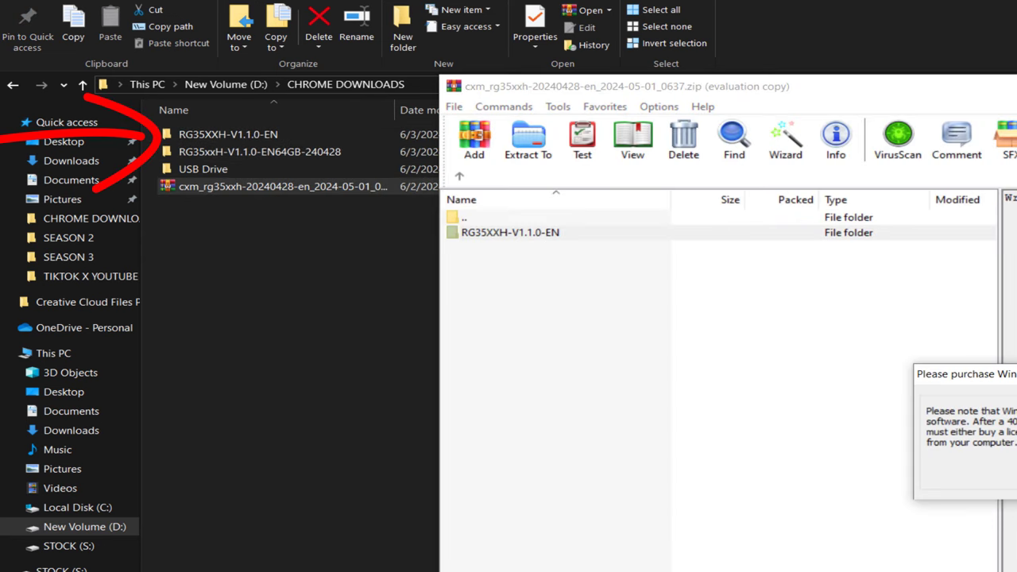
key("Escape")
key("Escape")
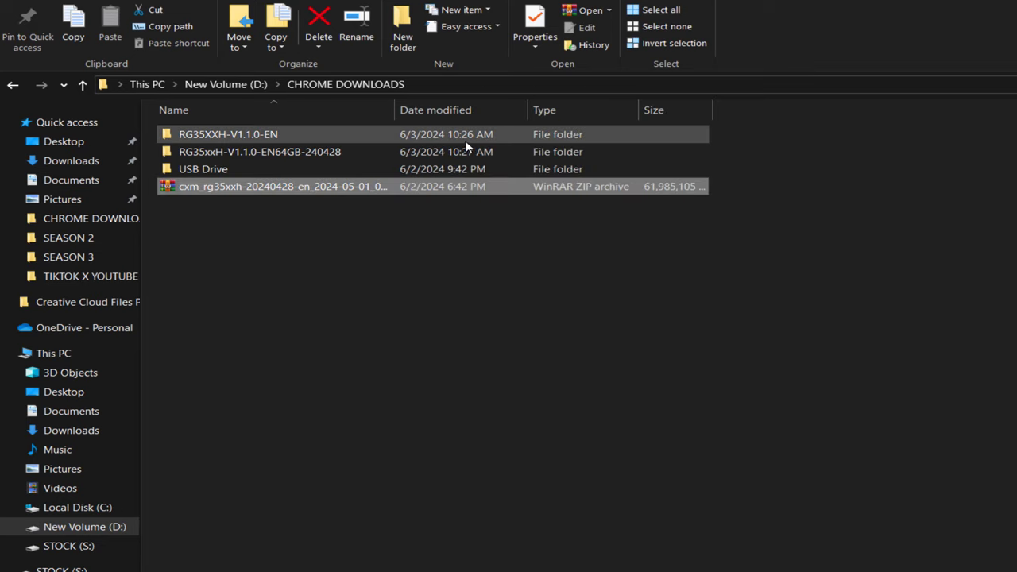
left_click(289, 133)
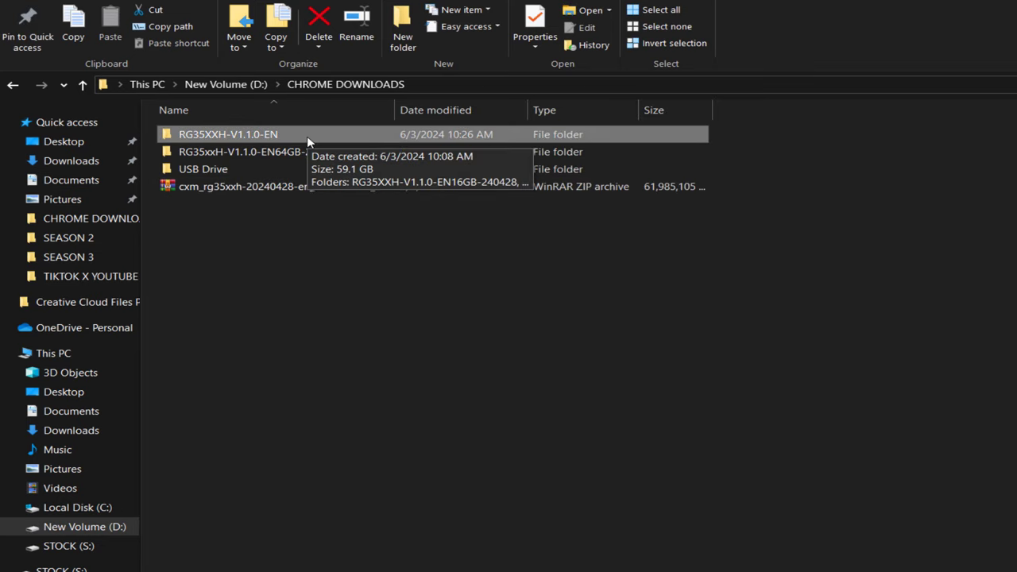
Open the 64GB firmware folder inside RG35XXH-V1.1.0-EN
double_click(307, 136)
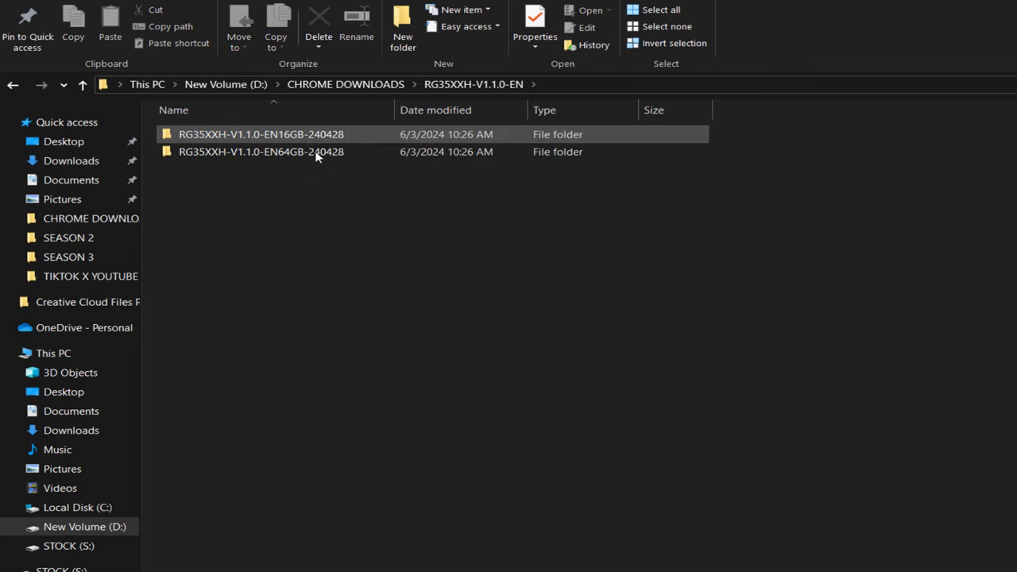
left_click(334, 153)
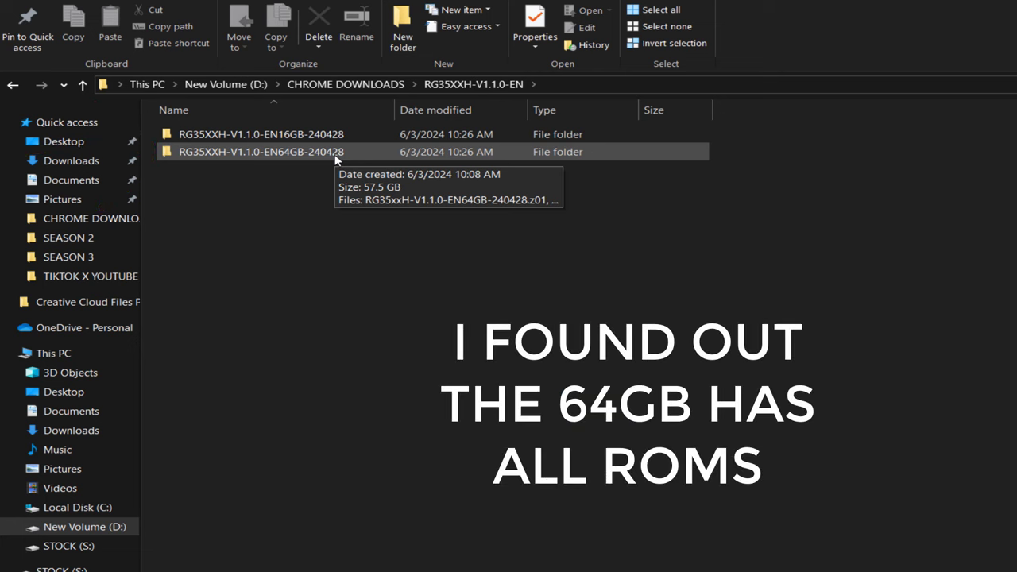
double_click(334, 153)
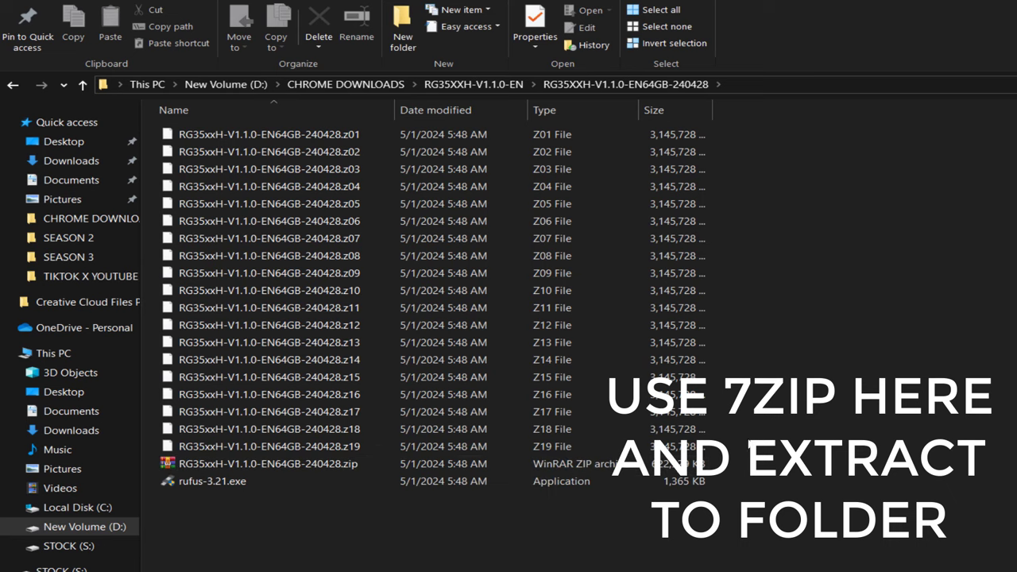
Extract RG35xxH-V1.1.0-EN64GB-240428.zip with 7-Zip's Extract files
right_click(356, 468)
mouse_move(454, 171)
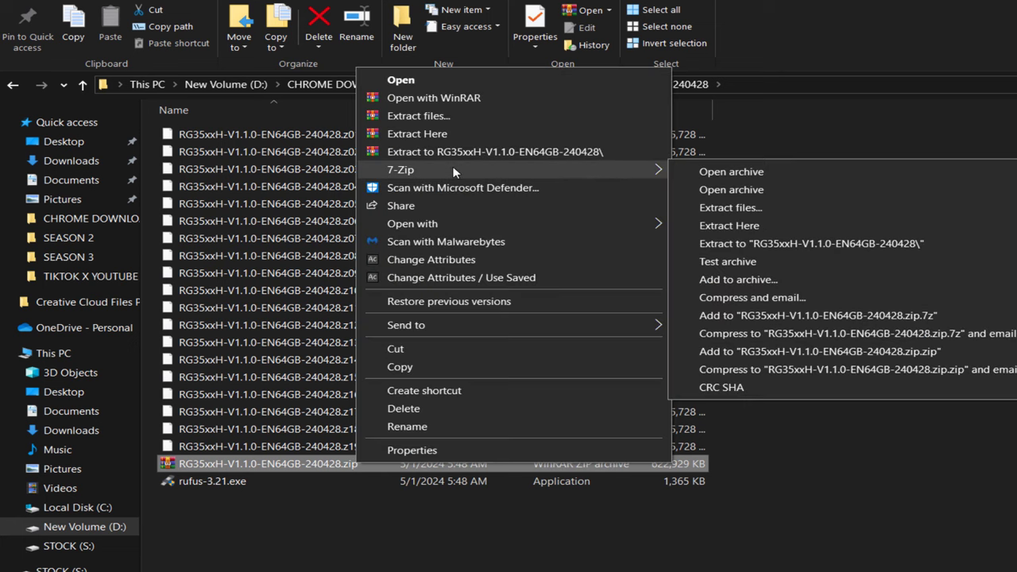
left_click(788, 208)
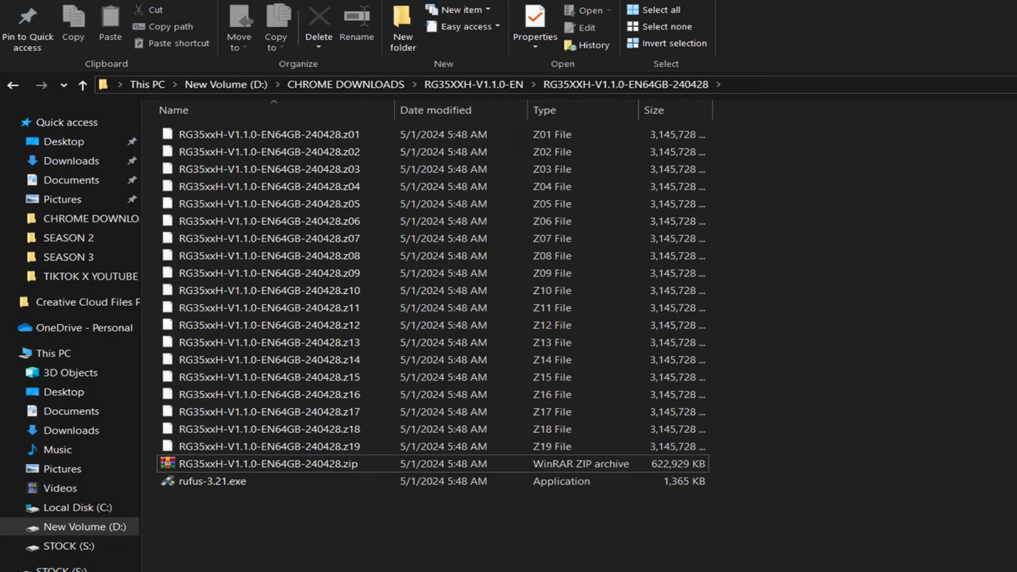
Check the extracted RG35xxH-V1.1.0-EN64GB-240428 folder holds the .img, then return to CHROME DOWNLOADS
left_click(370, 85)
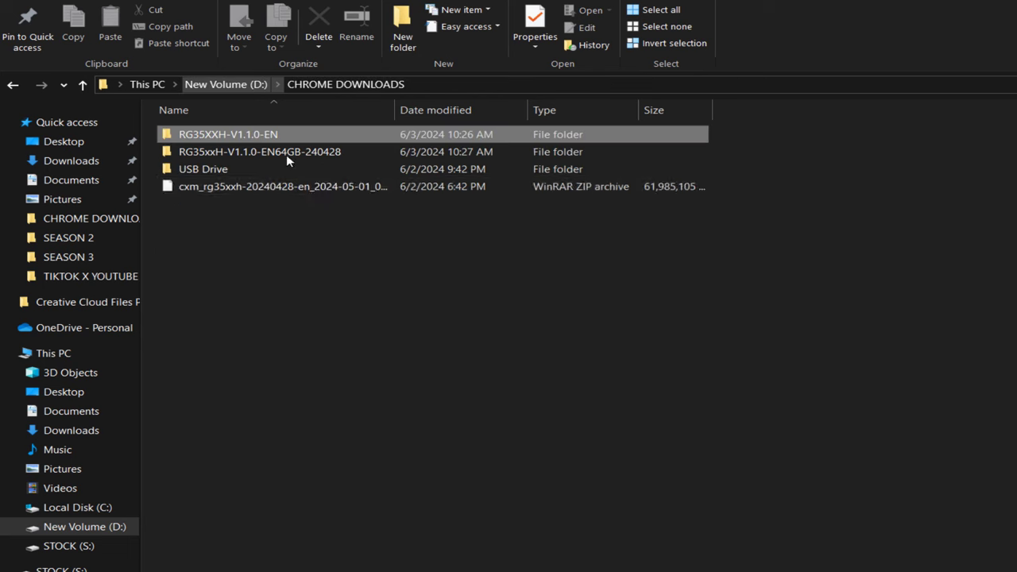
left_click(338, 154)
mouse_move(373, 156)
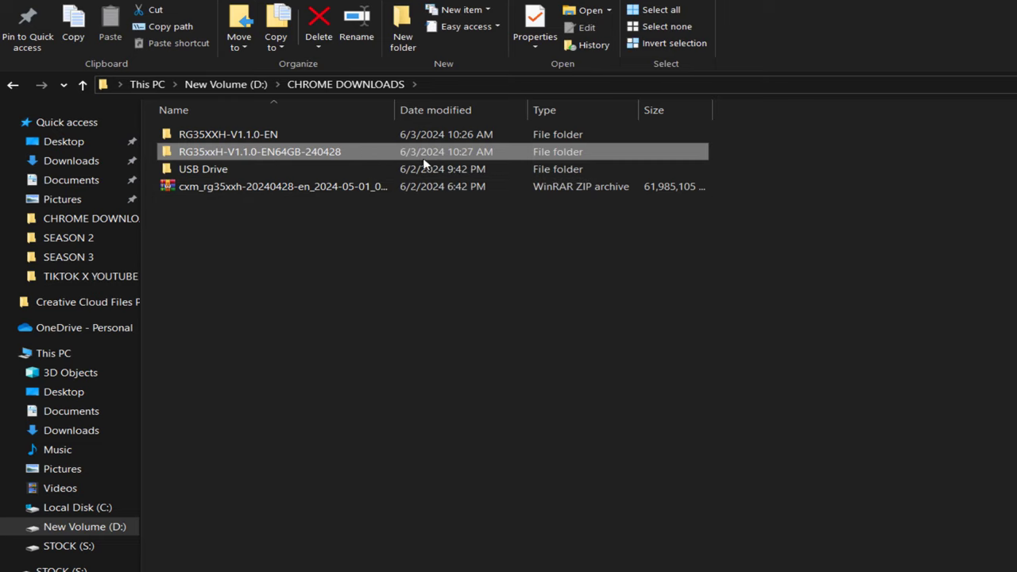
mouse_move(318, 157)
double_click(415, 156)
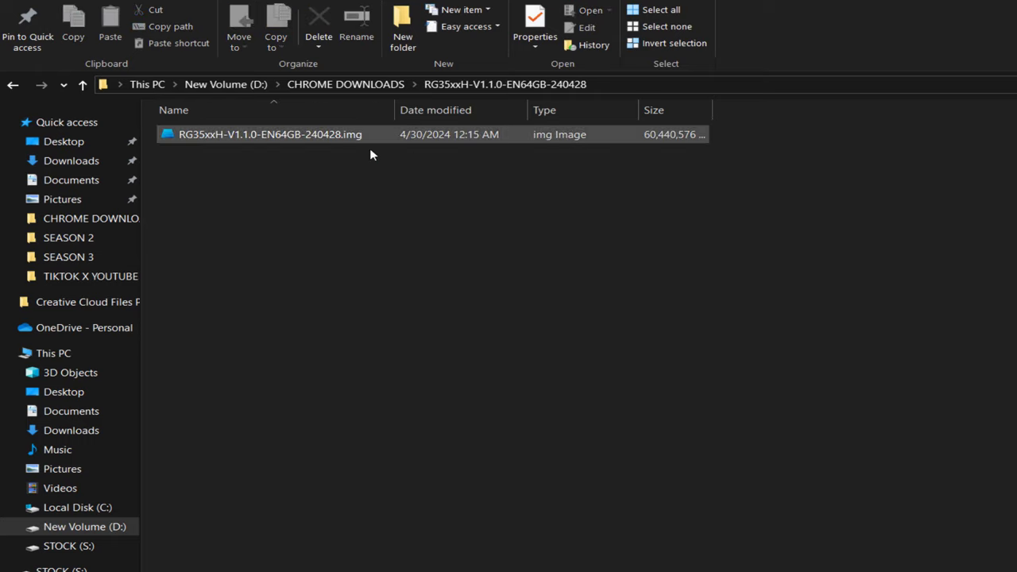
left_click(371, 140)
left_click(376, 88)
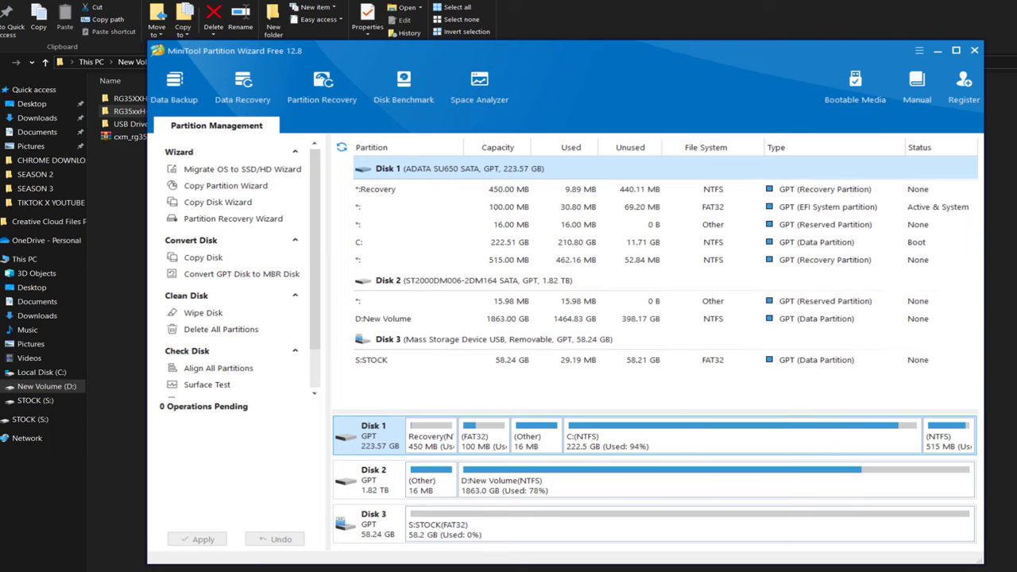
Choose Delete All Partitions on Disk 3, then bring up the S:STOCK partition's actions
left_click(374, 518)
right_click(374, 521)
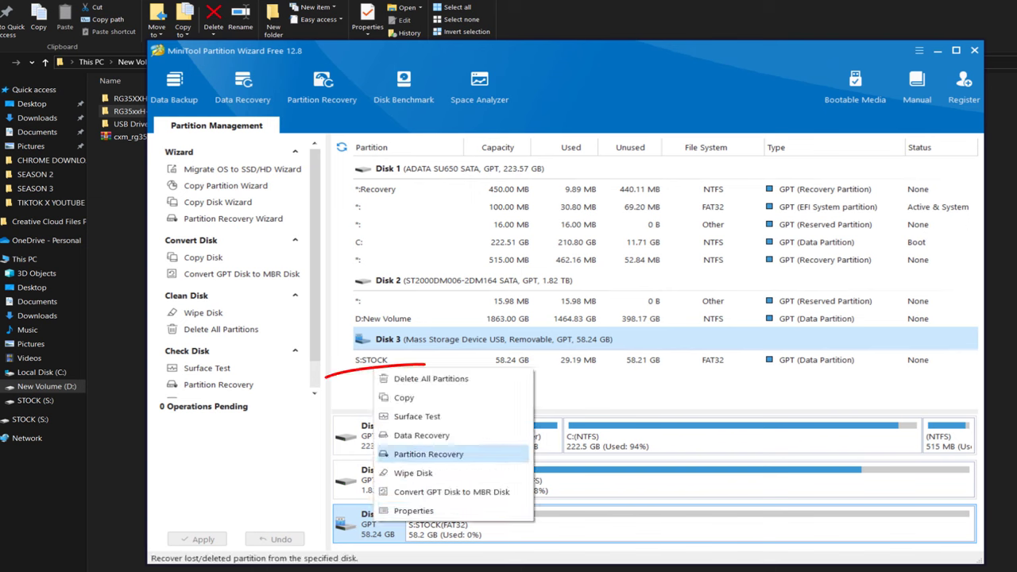
left_click(429, 379)
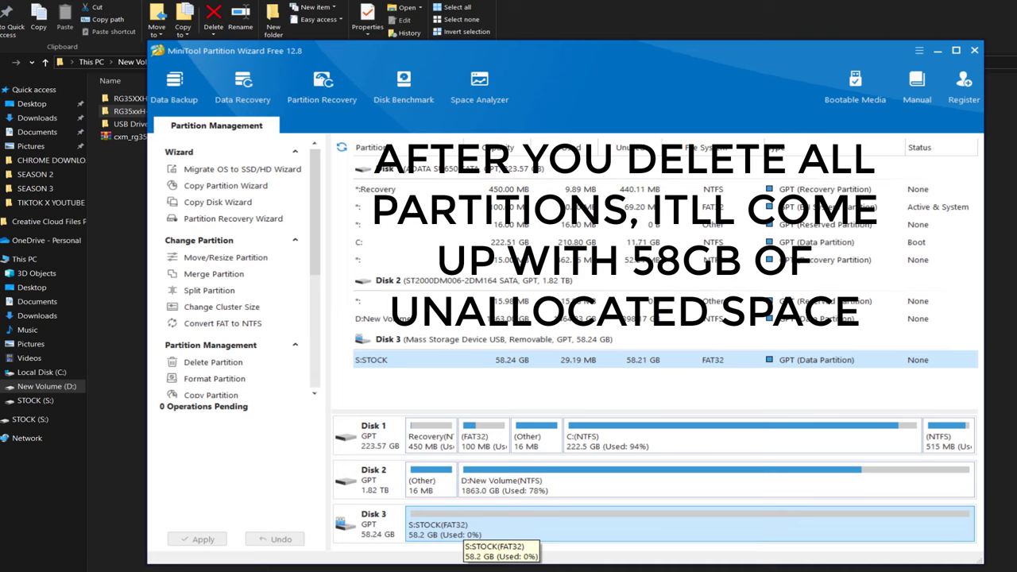
right_click(487, 526)
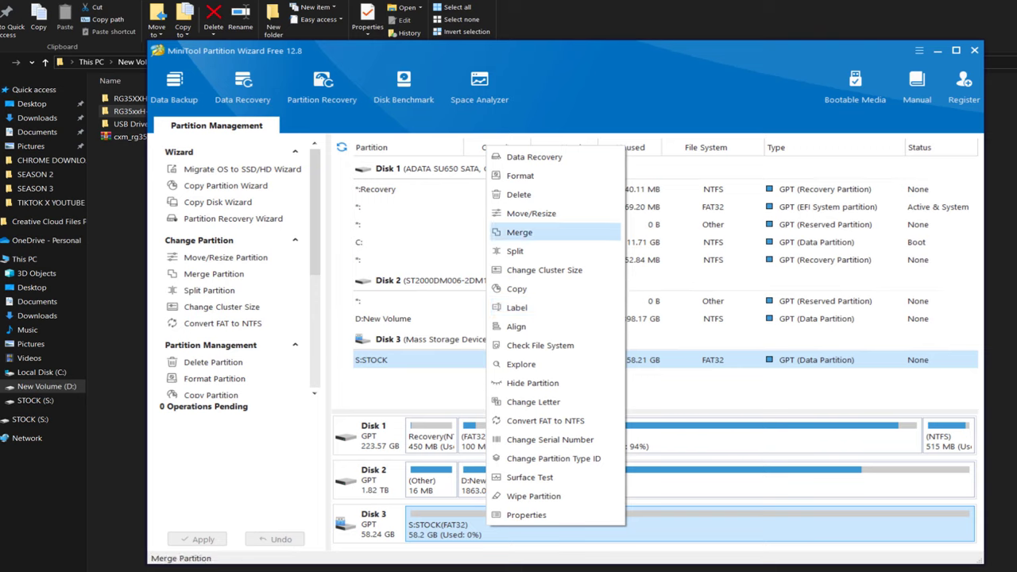
Delete the STOCK partition and create a FAT32 partition labelled STOCK with drive letter R:
left_click(518, 194)
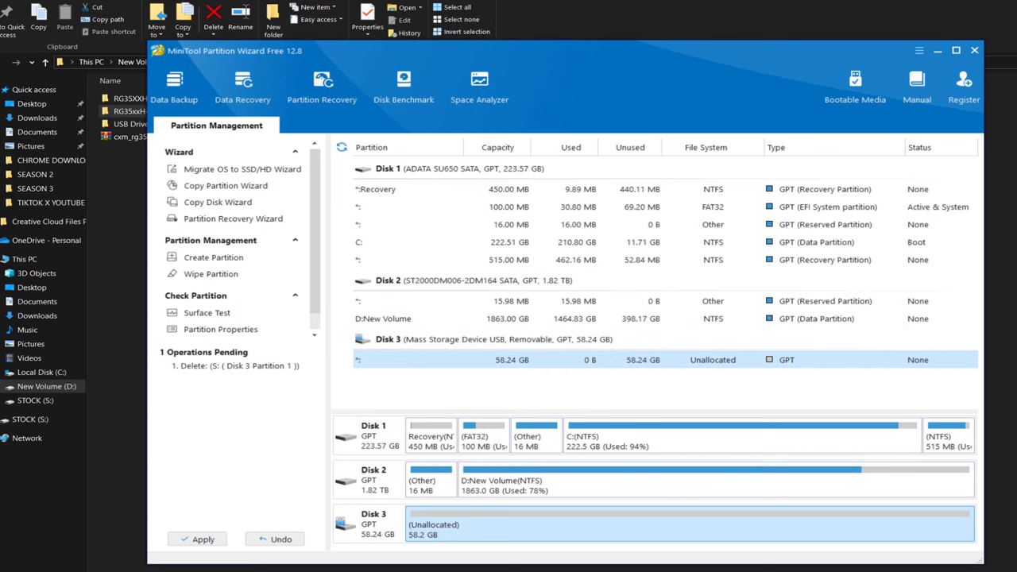
right_click(469, 530)
left_click(497, 559)
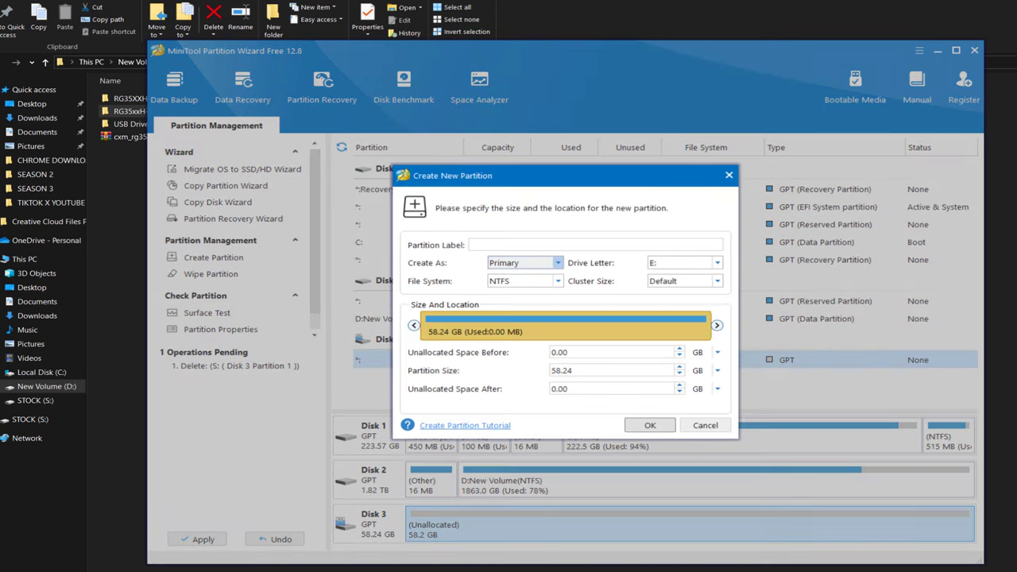
type("STOCK")
left_click(717, 262)
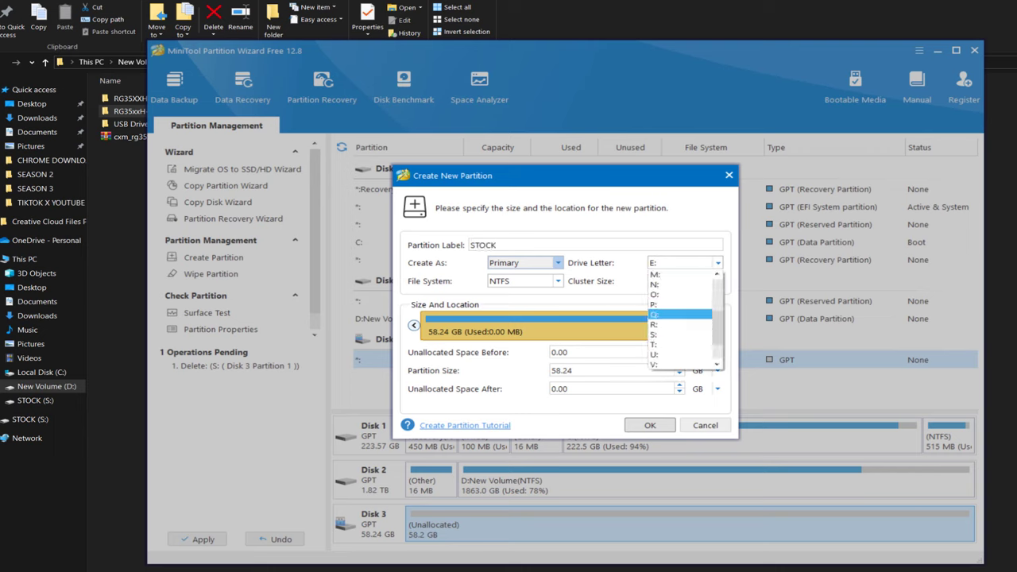
left_click(675, 326)
left_click(558, 280)
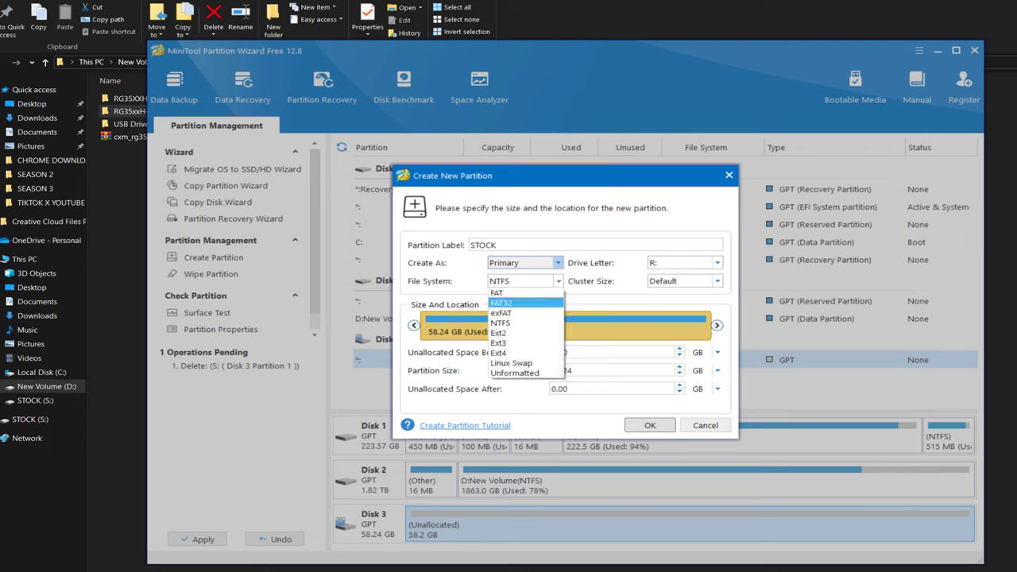
left_click(502, 303)
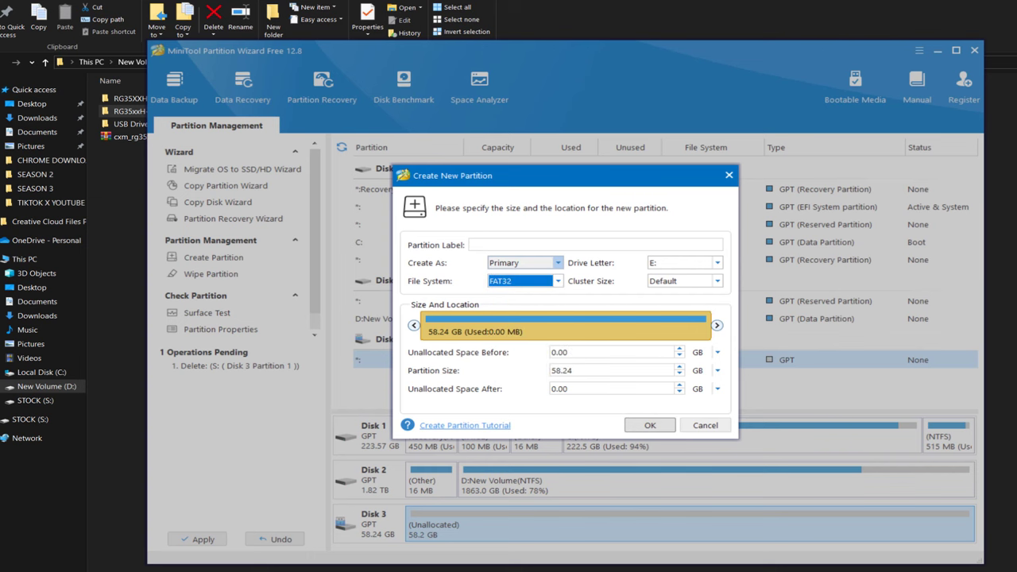
key("Return")
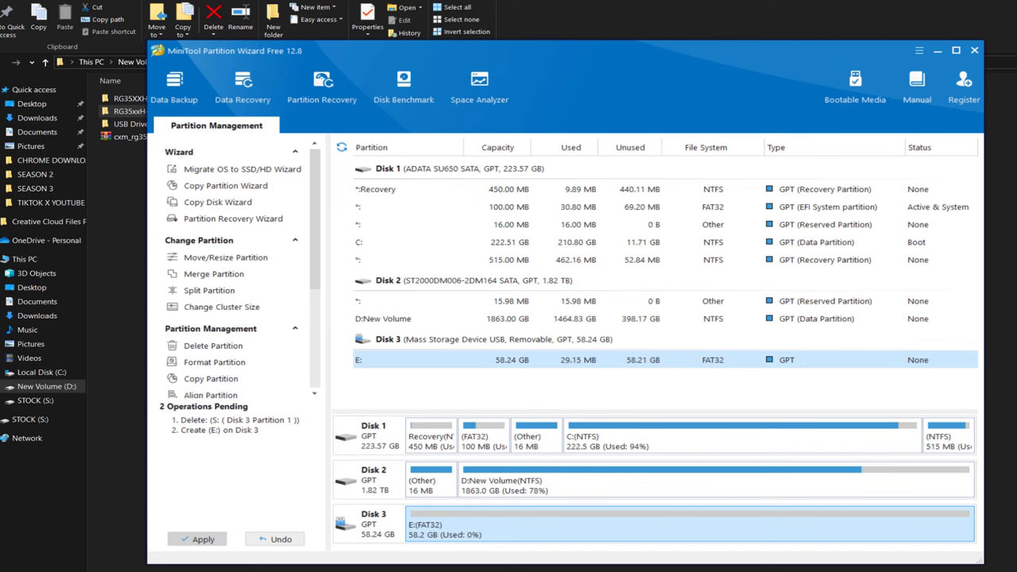
Apply the pending partition operations and dismiss the success message
left_click(197, 539)
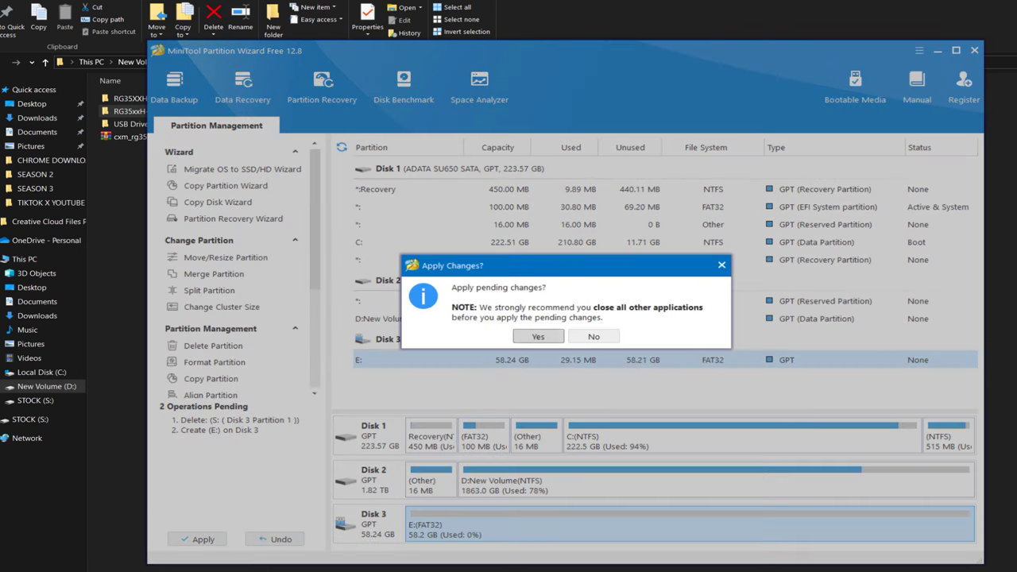
key("Return")
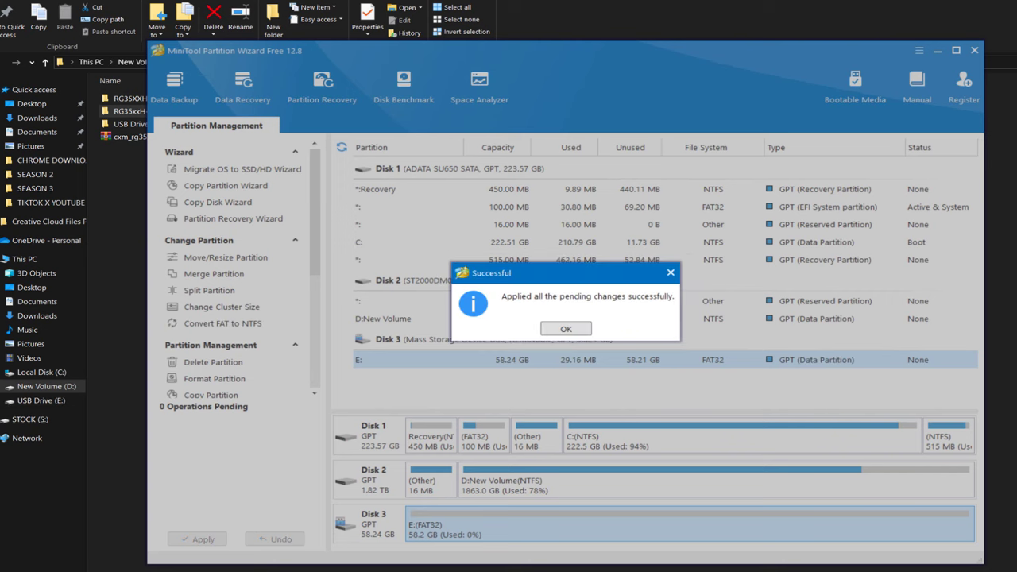
left_click(566, 328)
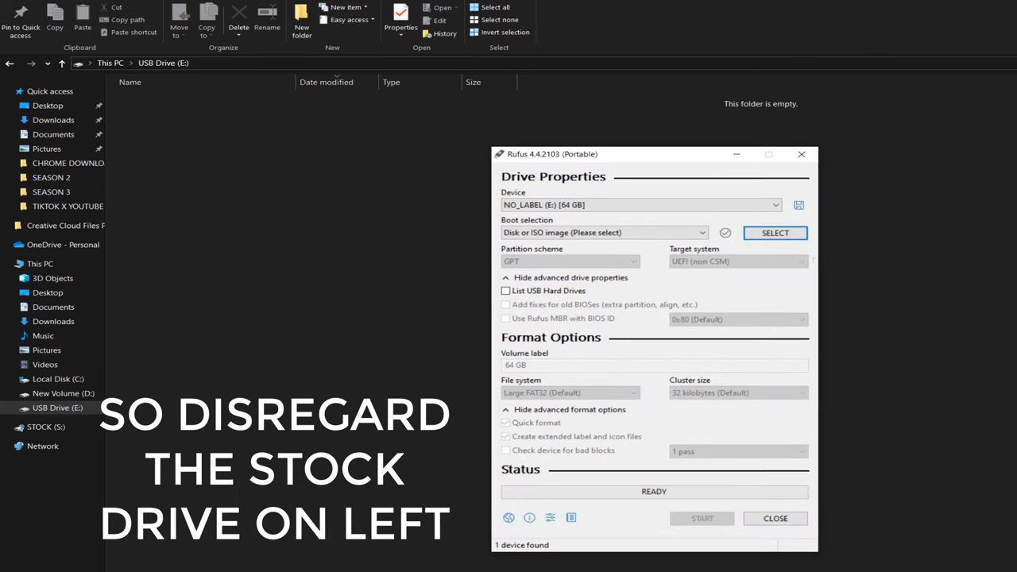
Flash RG35xxH-V1.1.0-EN64GB-240428.img to the 64 GB card E:, accepting the erase warning
left_click(641, 205)
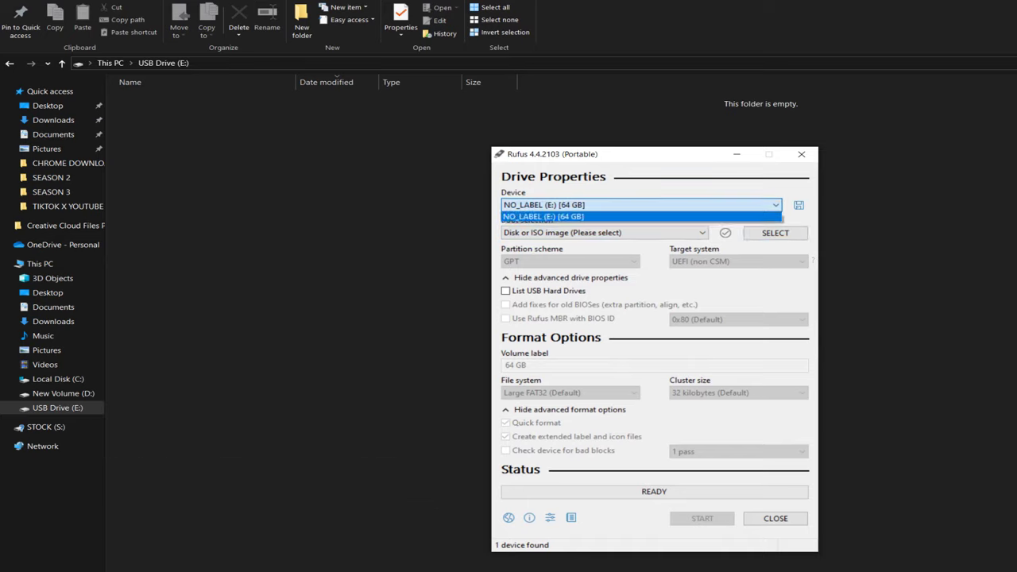
left_click(543, 216)
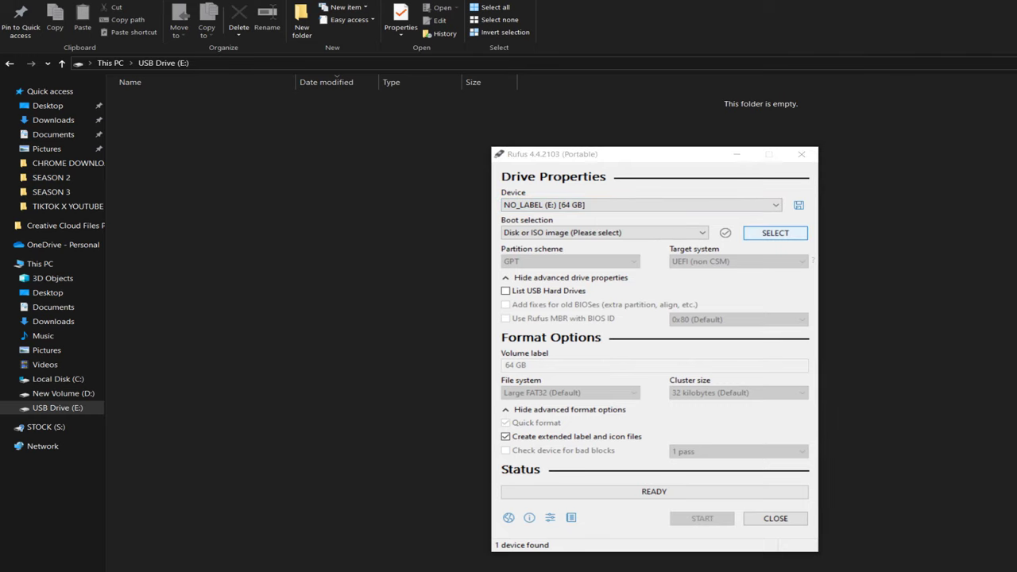
left_click(776, 232)
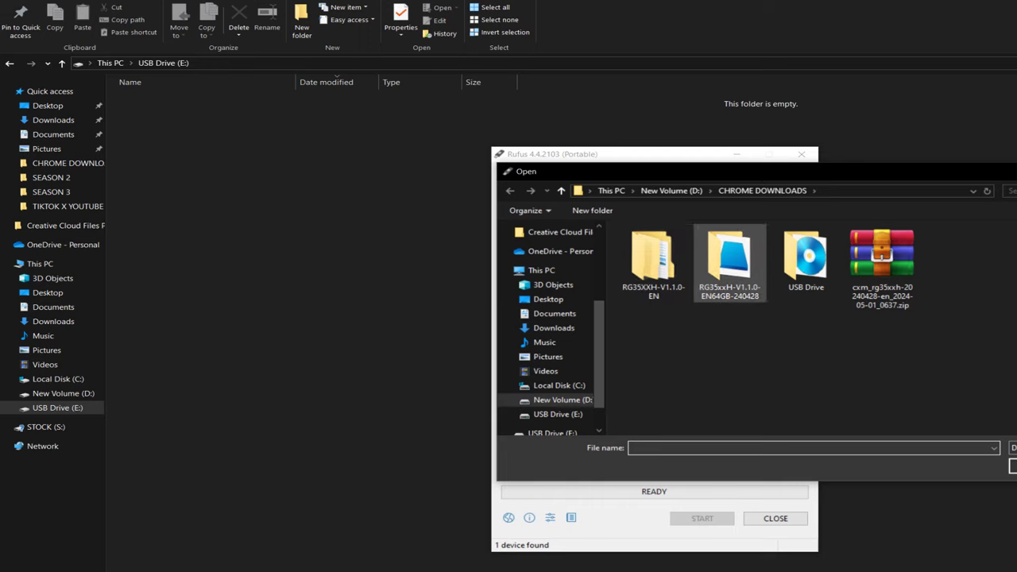
double_click(729, 262)
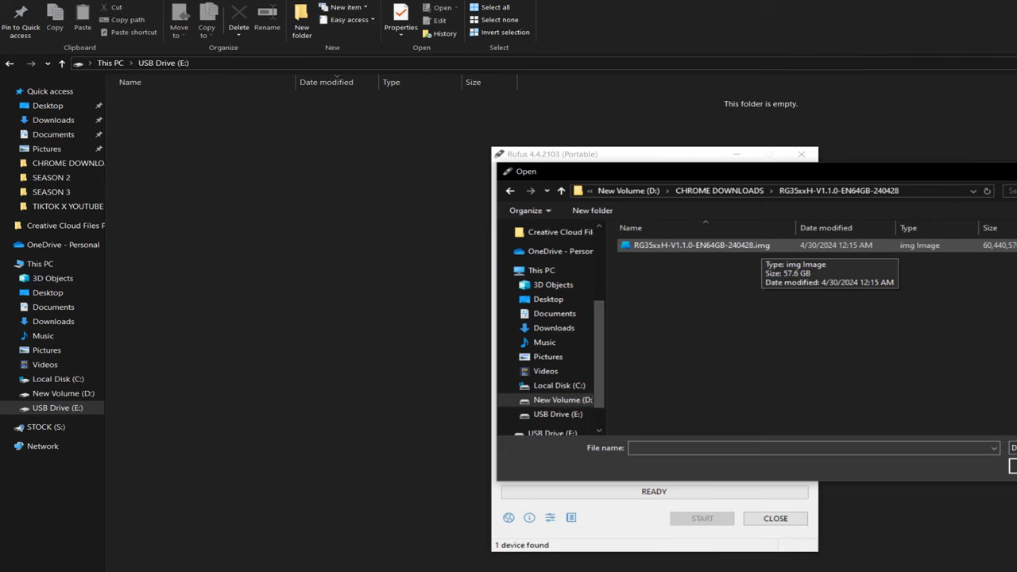
left_click(699, 245)
key("Return")
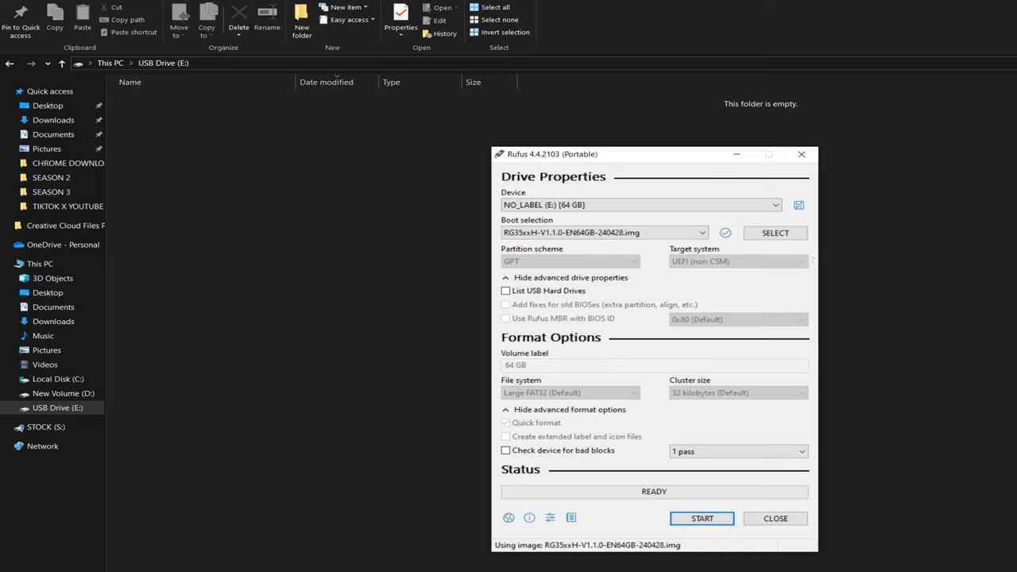
key("Return")
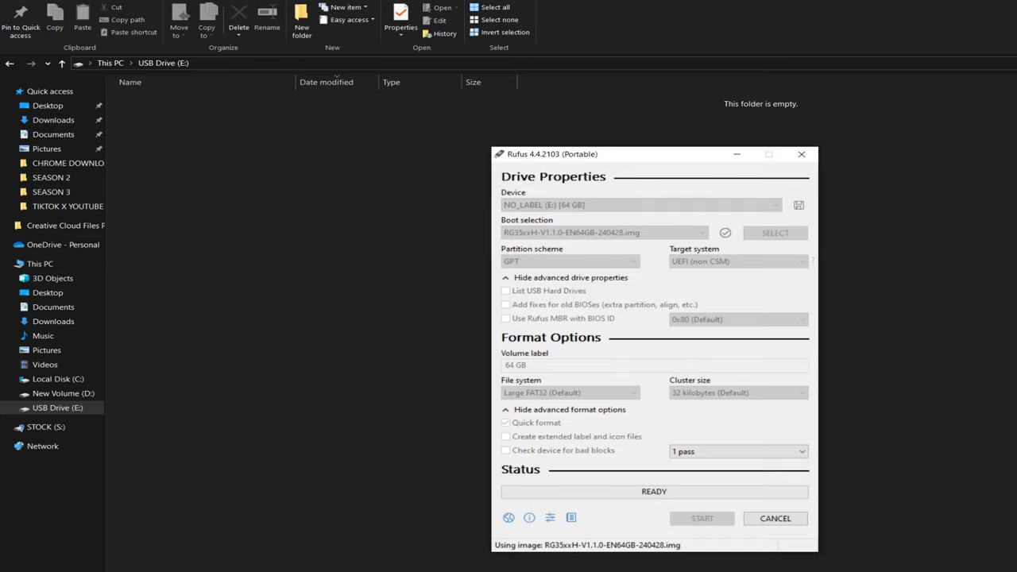
key("Return")
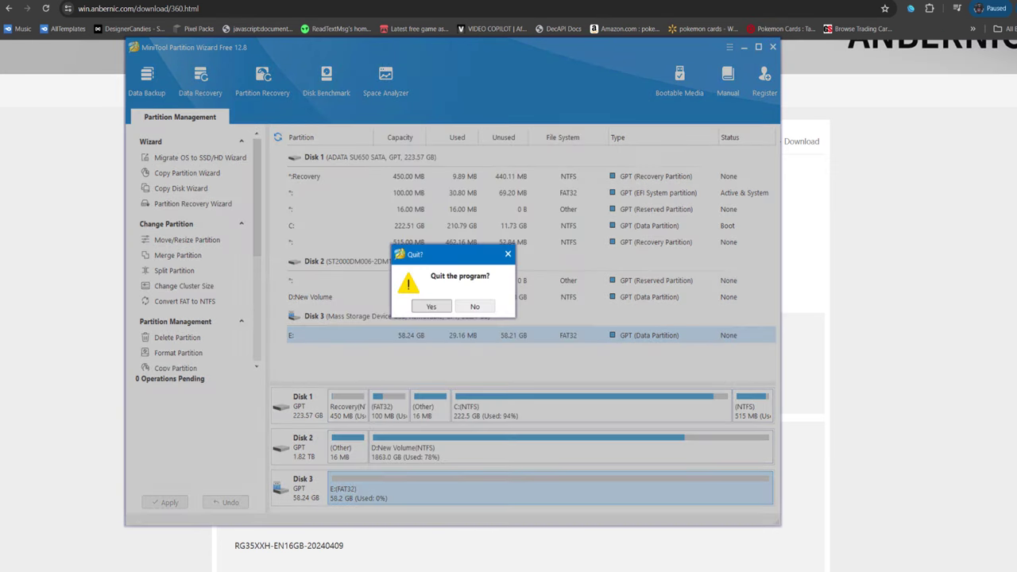
Quit MiniTool Partition Wizard and wait for Rufus to finish writing the image
key("Return")
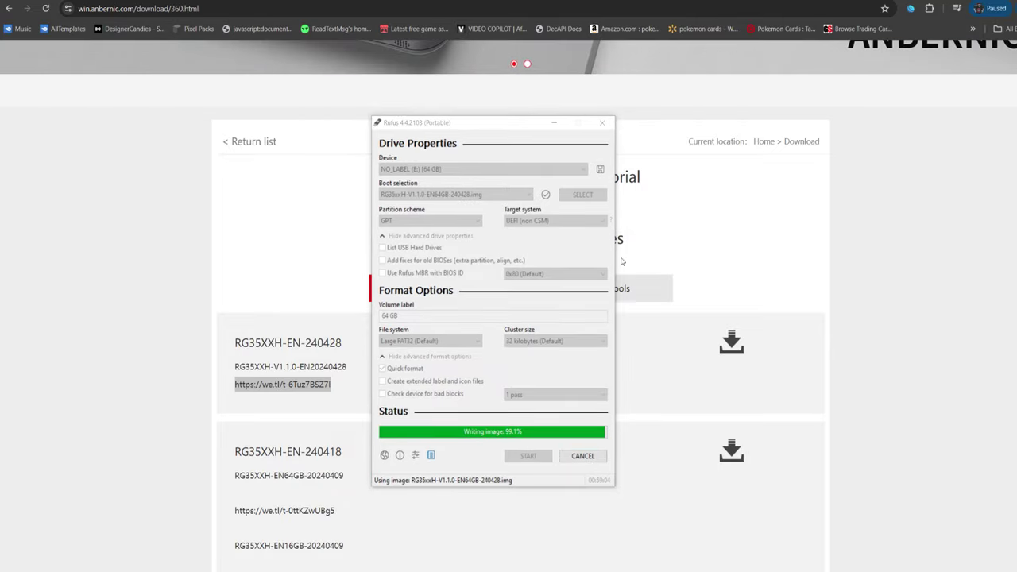
left_click_drag(434, 125, 434, 124)
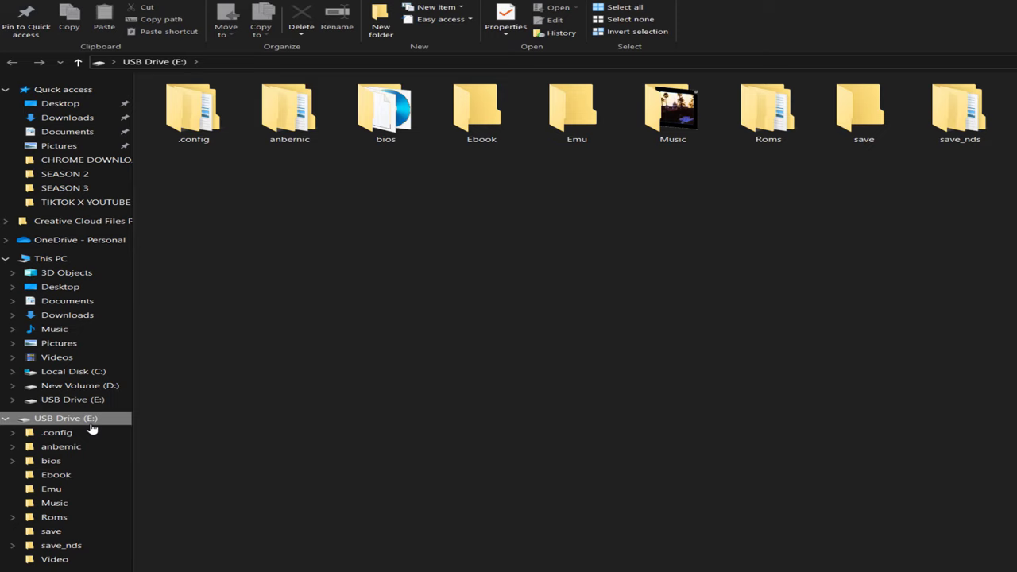
Open the card's Roms folder and look inside its CPS1 and GBC subfolders
left_click(50, 258)
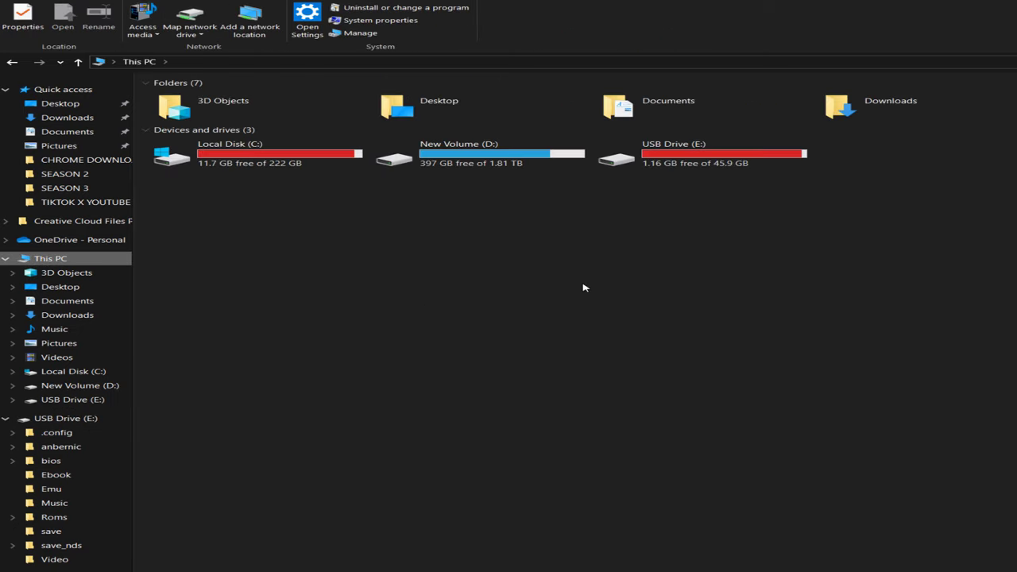
left_click(64, 521)
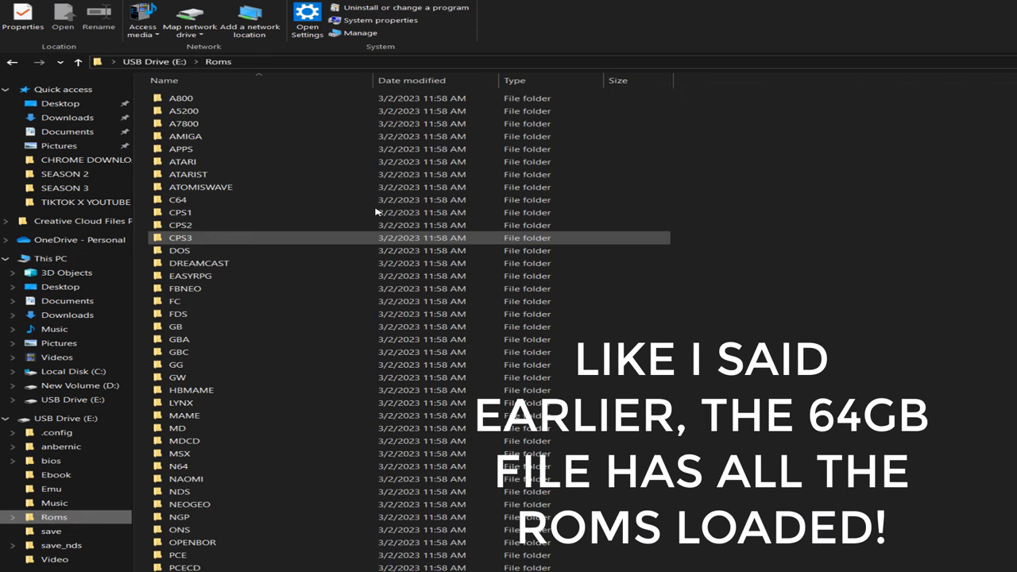
double_click(253, 213)
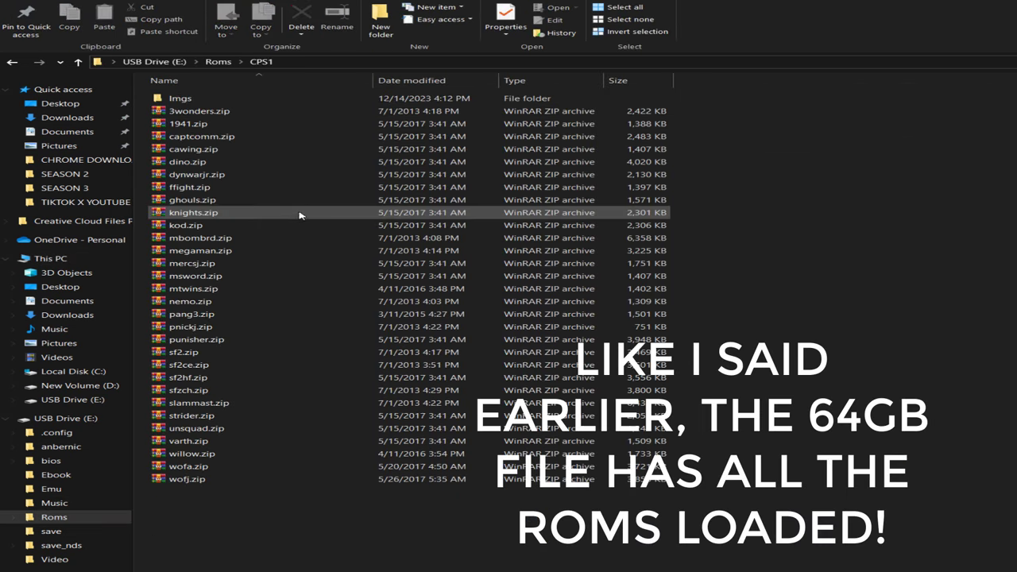
left_click(219, 62)
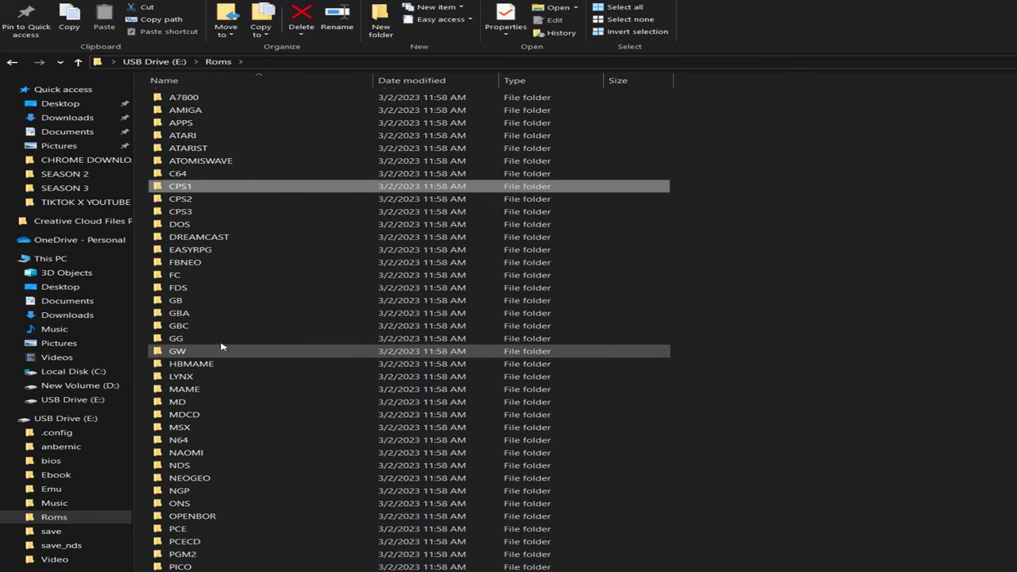
left_click(211, 326)
double_click(211, 327)
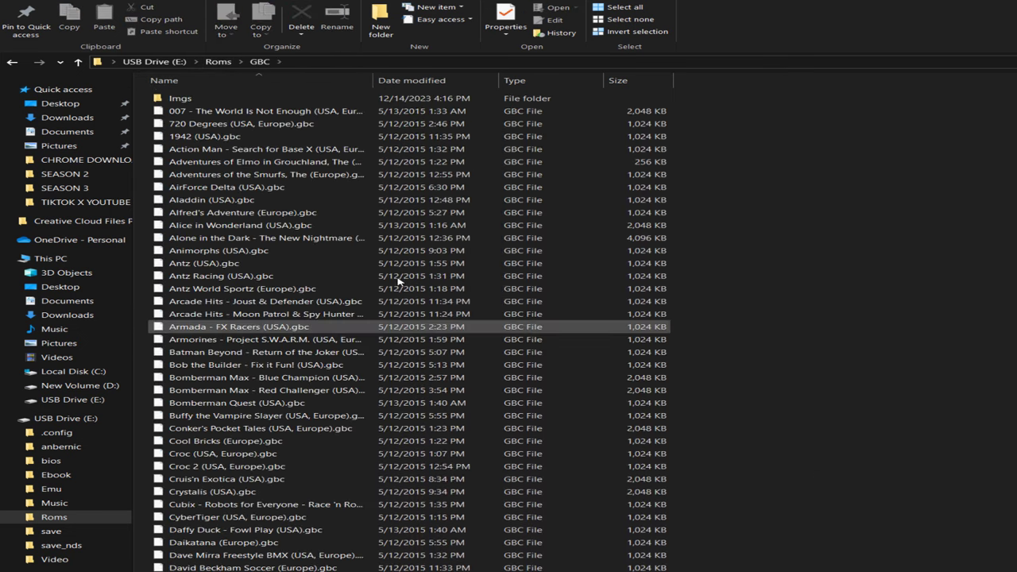
left_click(220, 62)
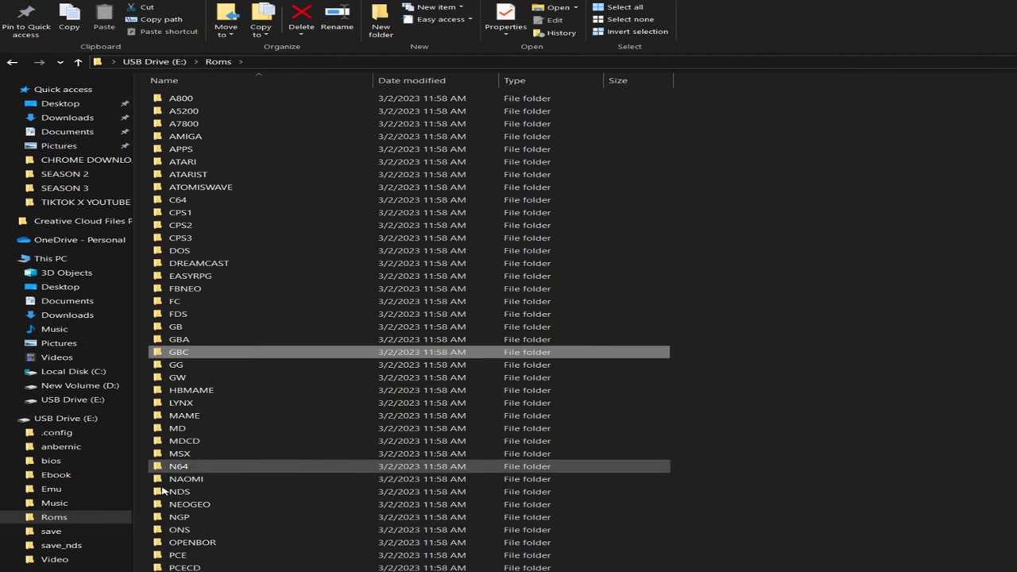
Scroll through the Roms folder and check its APPS subfolder
scroll(223, 477, "down", 4)
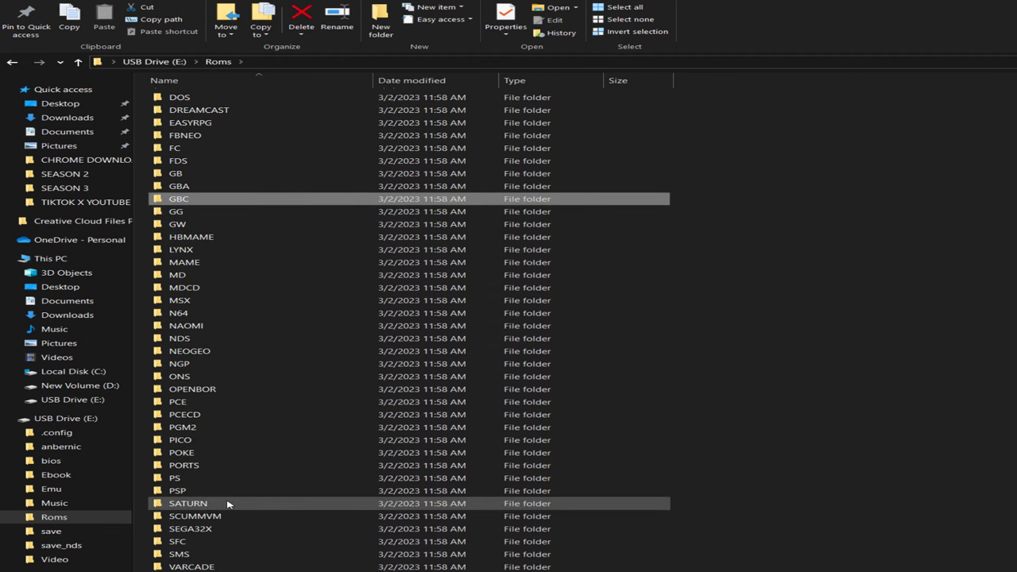
scroll(239, 532, "up", 4)
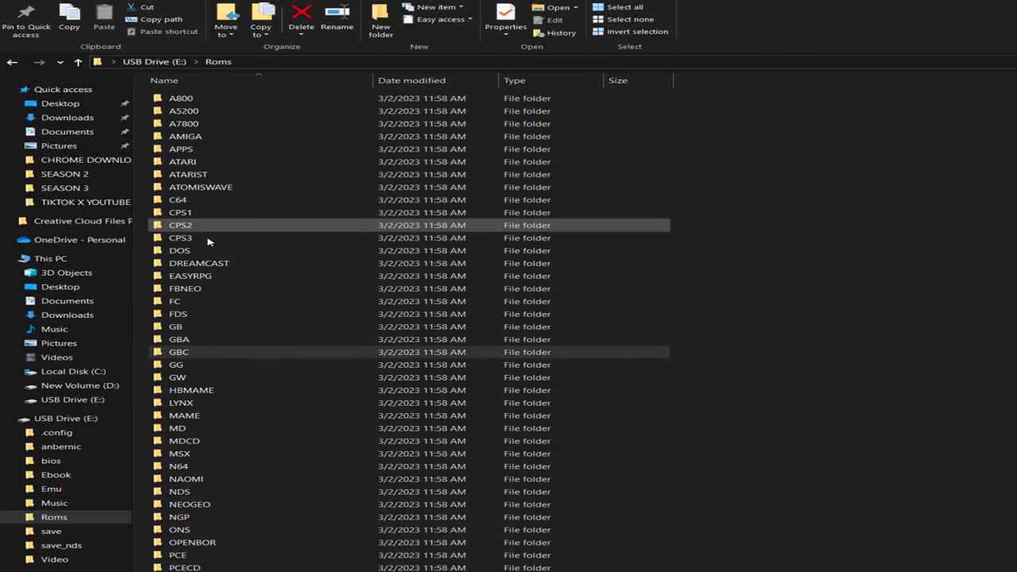
left_click(202, 150)
key("Return")
left_click(217, 61)
Look through the contents of the card's bios folder
left_click(57, 460)
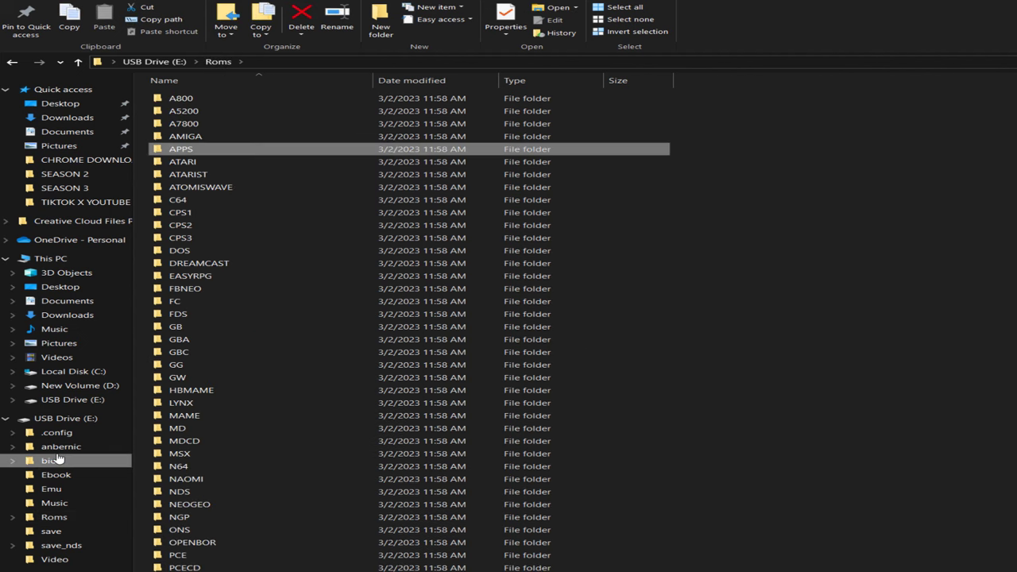
scroll(218, 455, "down", 7)
scroll(217, 455, "down", 7)
scroll(217, 454, "up", 5)
Open the card's Emu folder and close Rufus
left_click(56, 489)
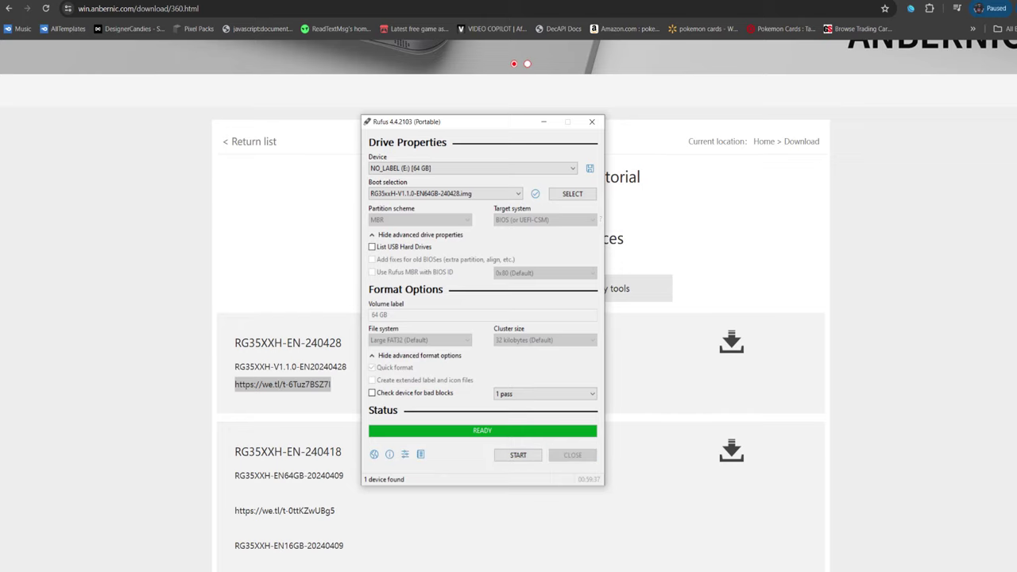
key("alt+Tab")
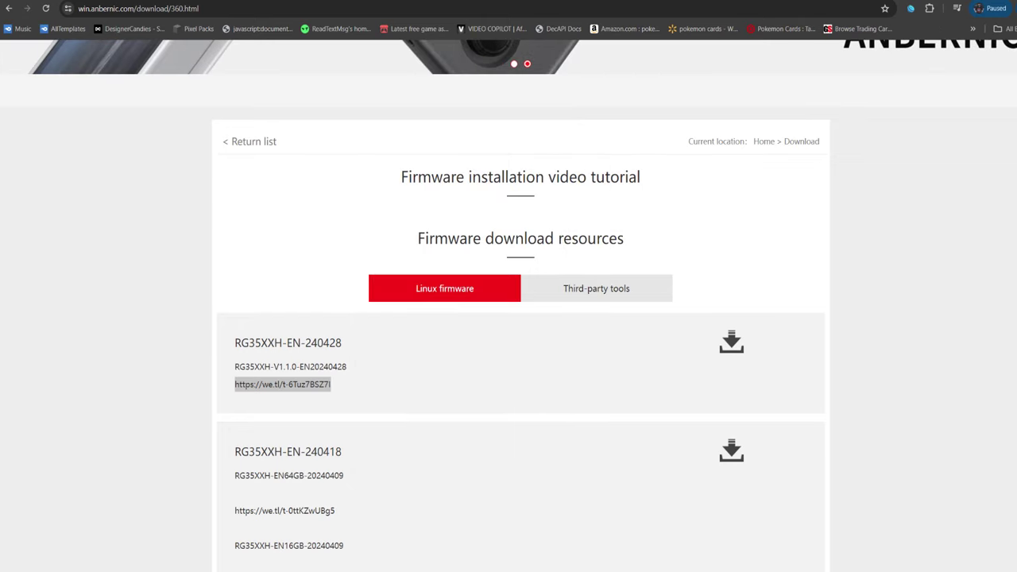